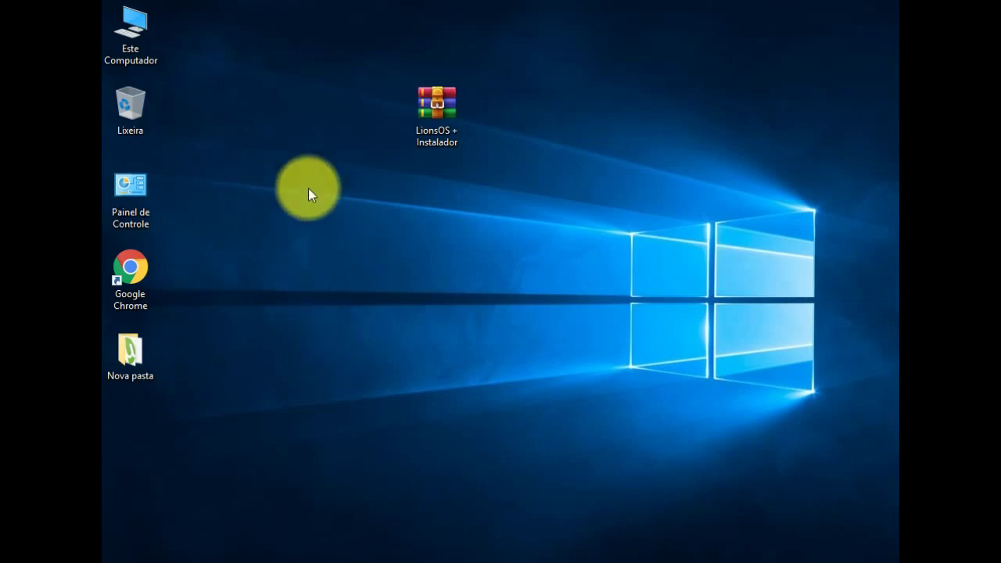
# Open the computer's management console from Este Computador and show Disk Management.
pyautogui.rightClick(130, 38)
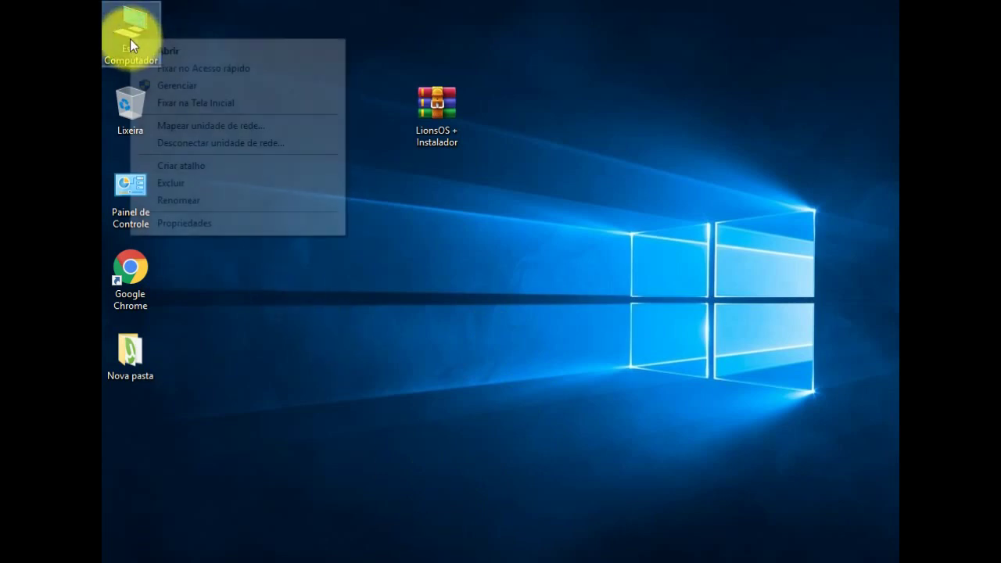
pyautogui.click(181, 85)
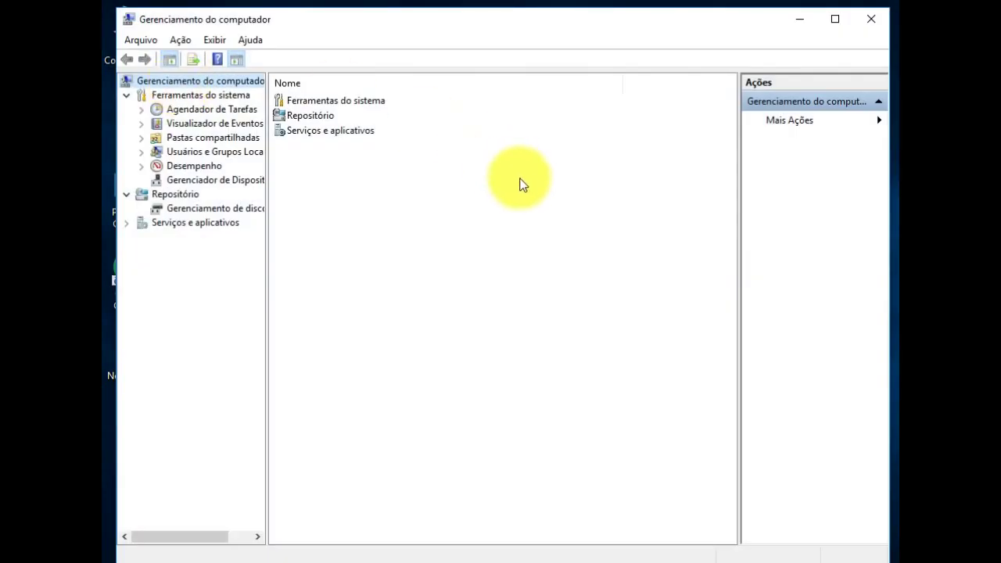
pyautogui.click(220, 210)
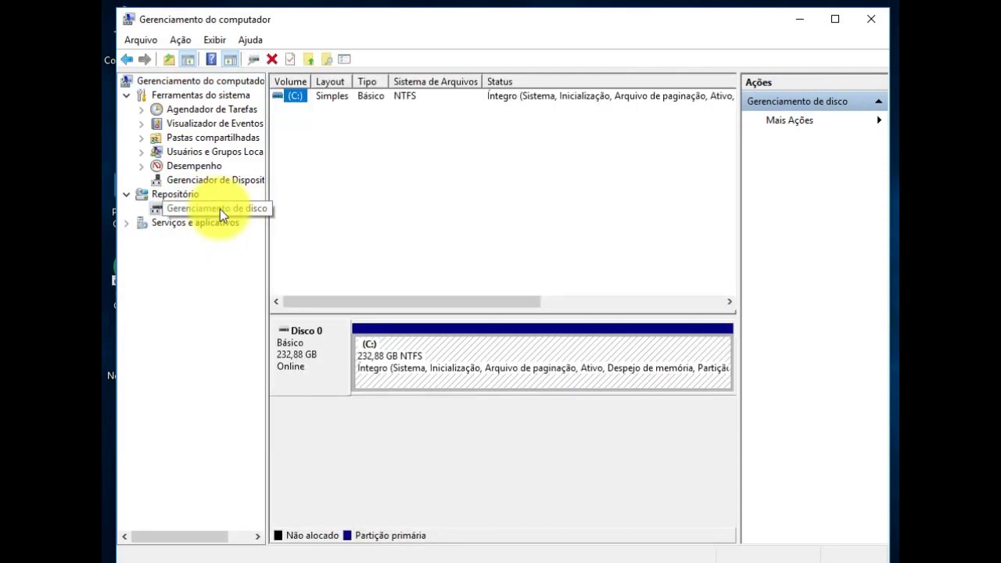
# Shrink the C: volume by 20480 MB to free unallocated space on Disco 0.
pyautogui.rightClick(479, 353)
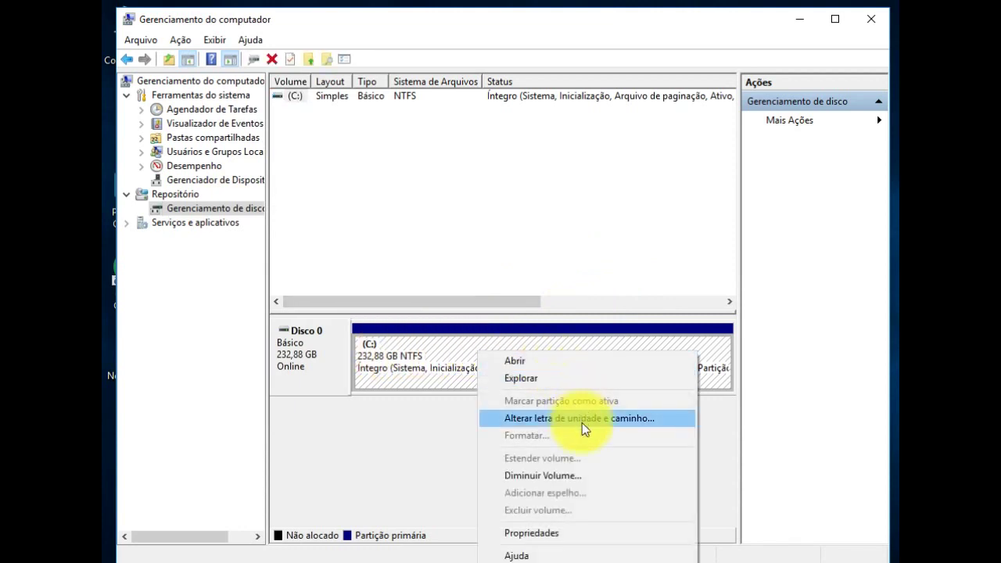
pyautogui.click(532, 476)
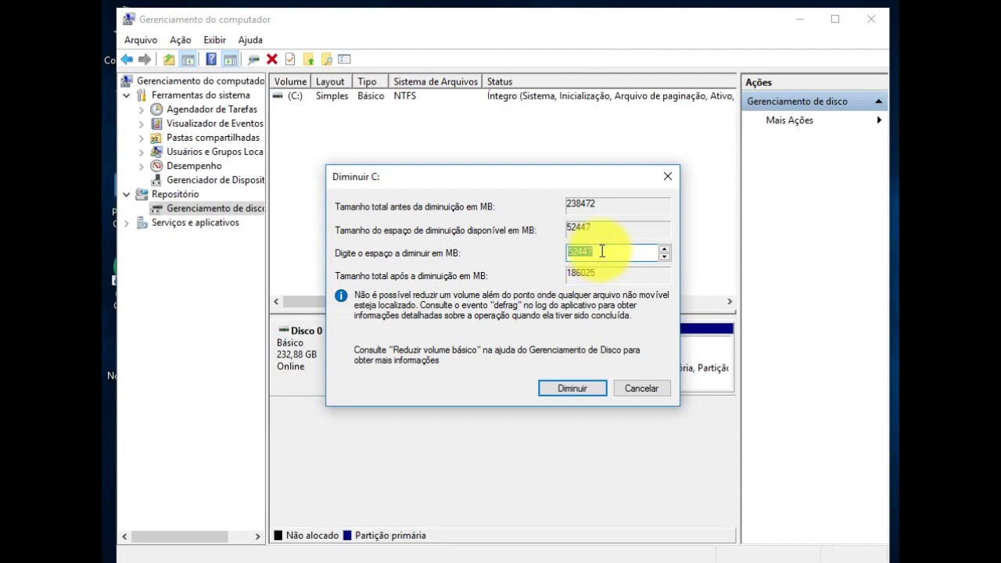
pyautogui.press('BackSpace')
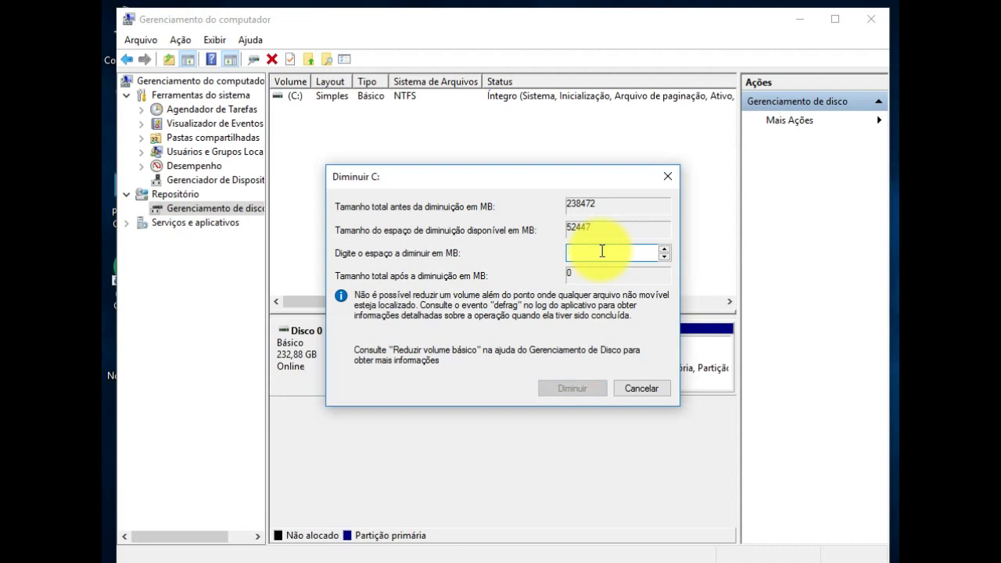
pyautogui.write('20')
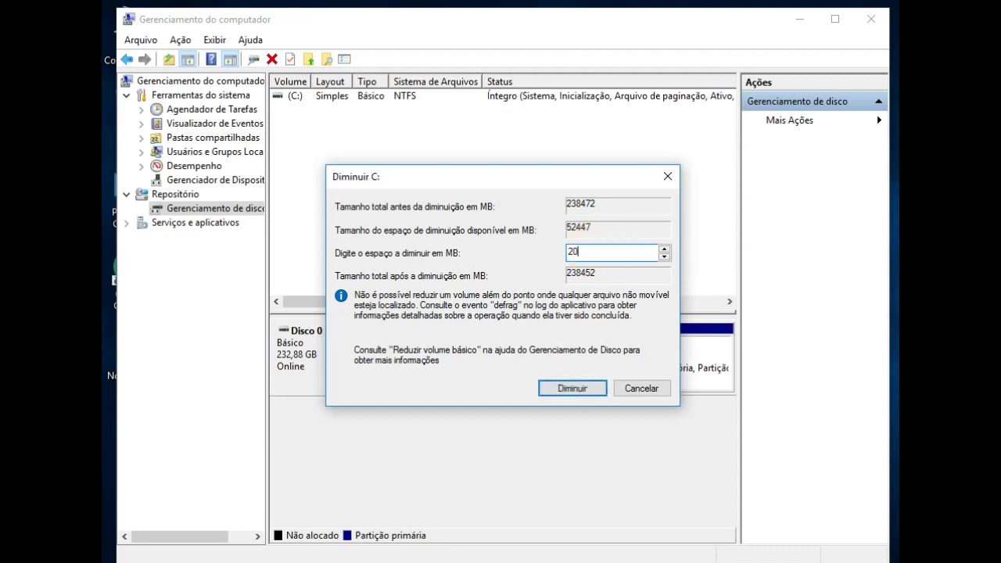
pyautogui.write('480')
pyautogui.click(575, 389)
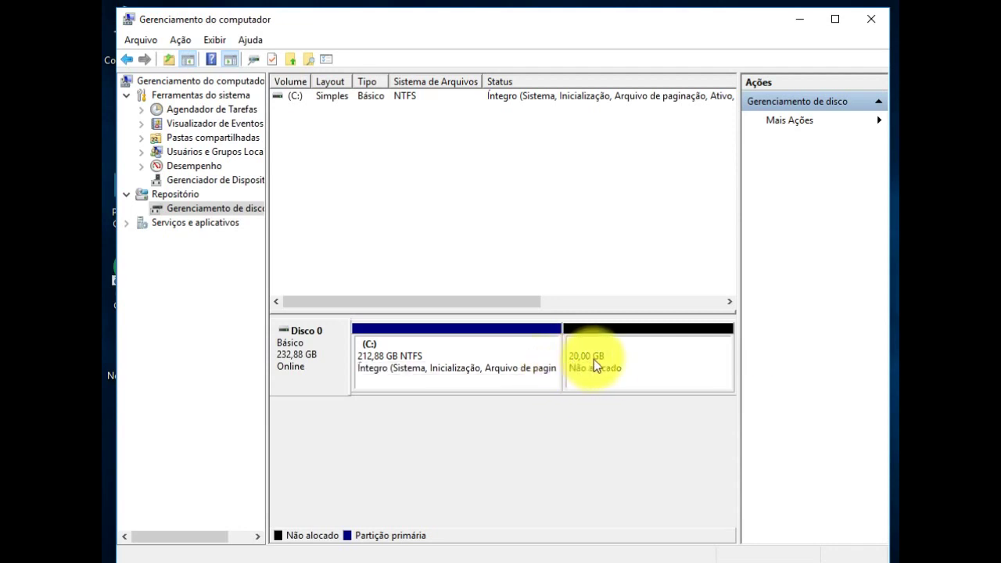
# Start a new simple volume in the 20 GB unallocated space, keeping the suggested size and assigning drive letter P.
pyautogui.rightClick(623, 360)
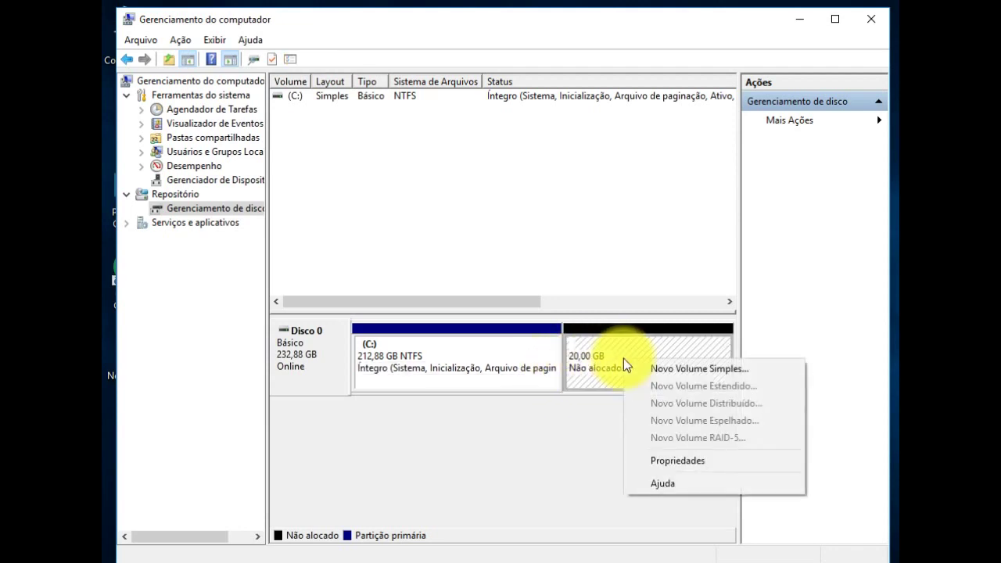
pyautogui.click(699, 369)
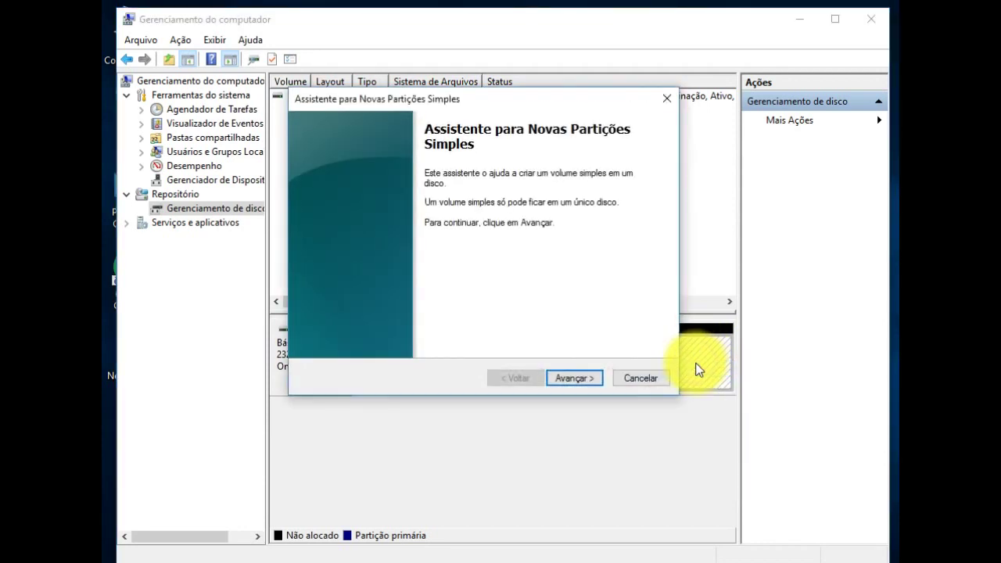
pyautogui.click(568, 379)
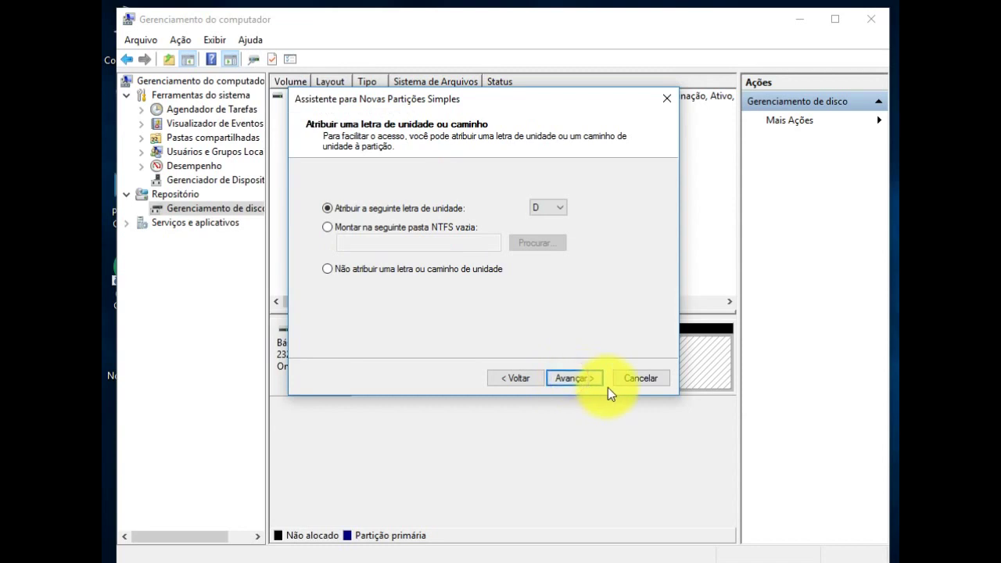
pyautogui.click(561, 208)
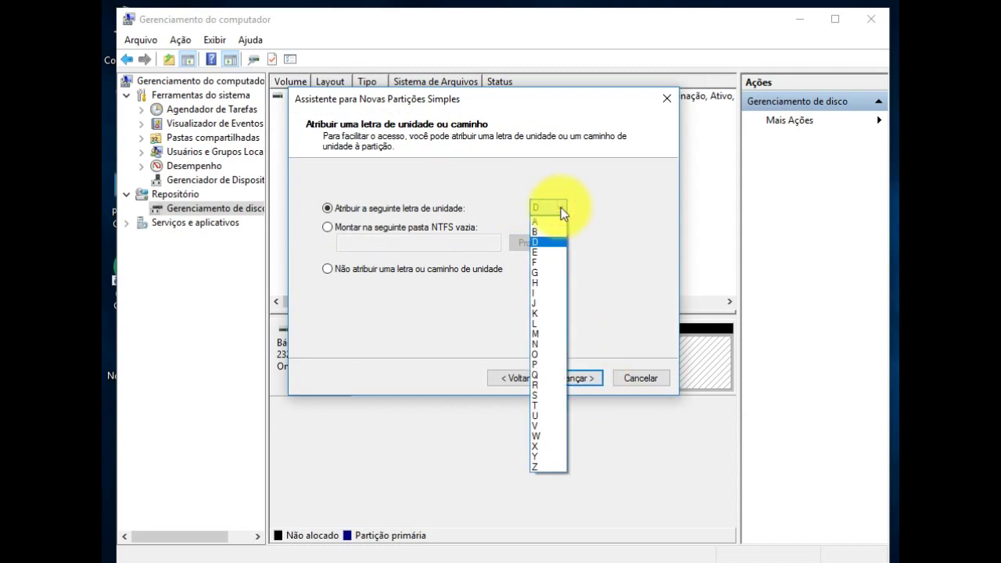
pyautogui.click(540, 364)
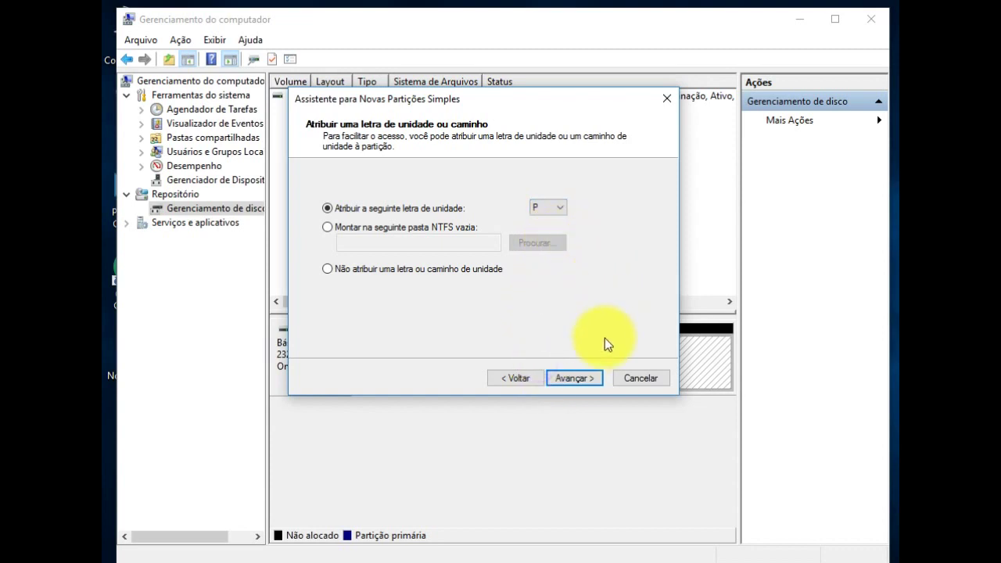
pyautogui.click(575, 379)
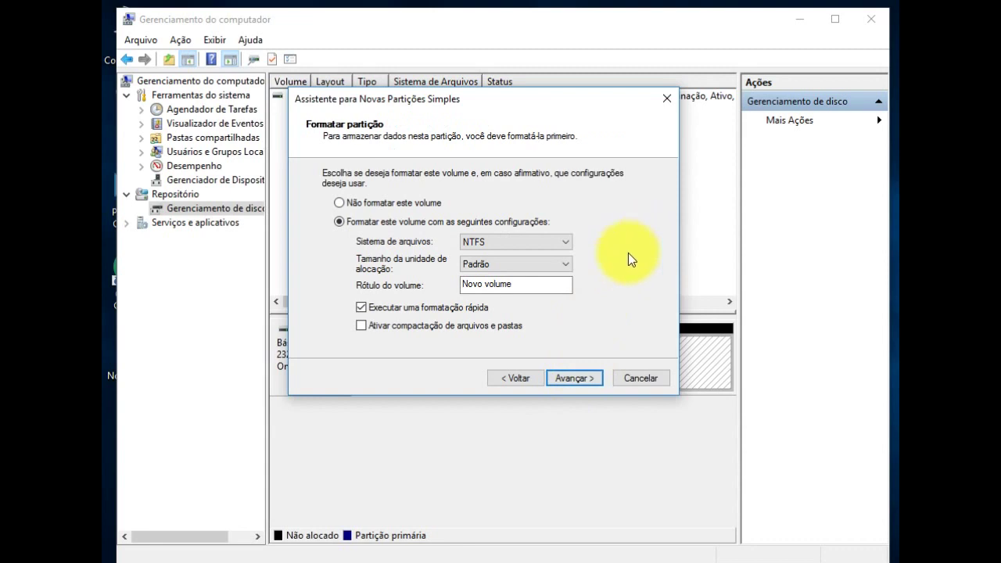
# Label the new volume MAGO, finish creating it with NTFS quick formatting, and close Computer Management.
pyautogui.click(513, 284)
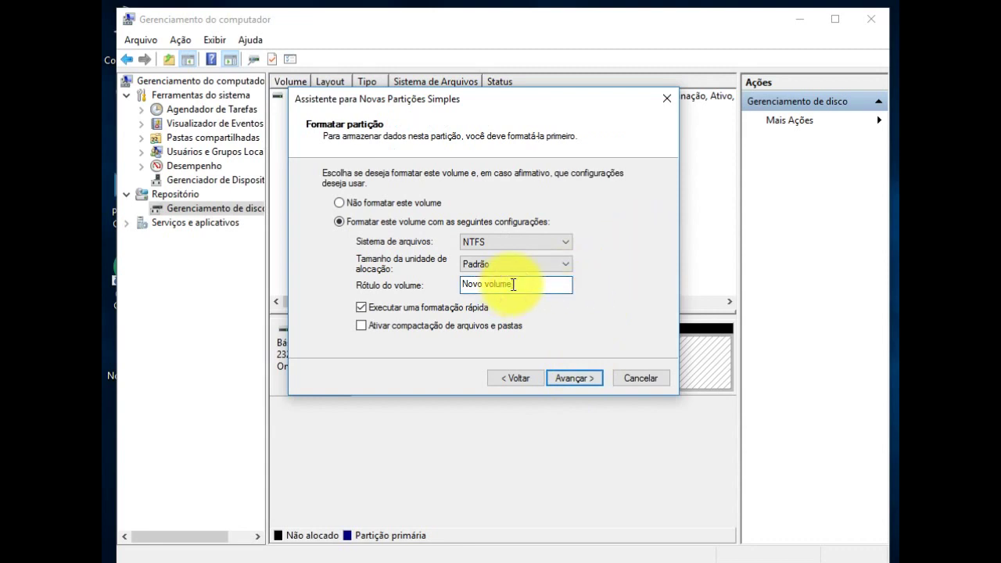
pyautogui.press('BackSpace')
pyautogui.press('BackSpace')
pyautogui.press('BackSpace')
pyautogui.press('BackSpace')
pyautogui.press('BackSpace')
pyautogui.press('BackSpace')
pyautogui.press('BackSpace')
pyautogui.press('BackSpace')
pyautogui.press('BackSpace')
pyautogui.press('BackSpace')
pyautogui.press('BackSpace')
pyautogui.write('MAGO')
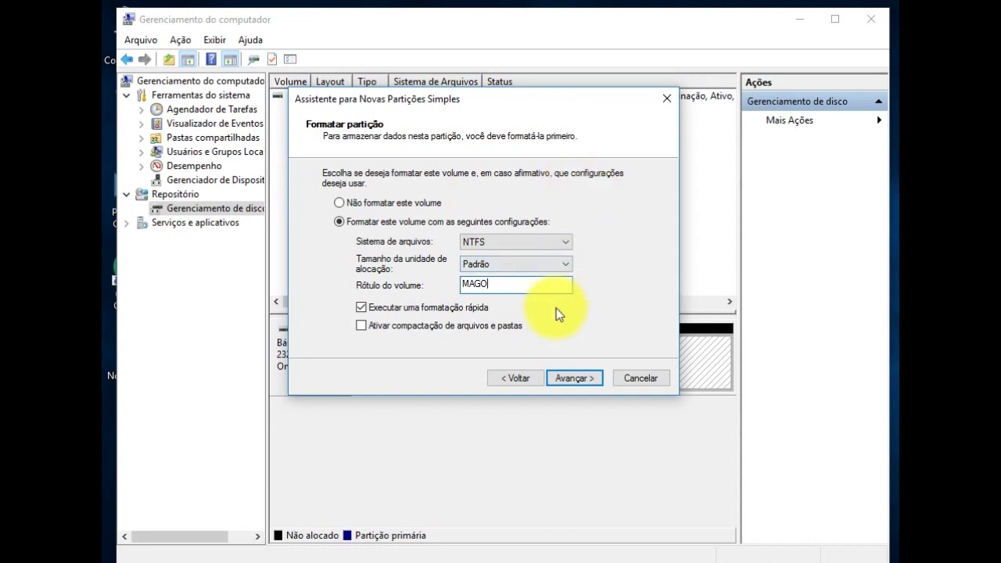
pyautogui.click(572, 378)
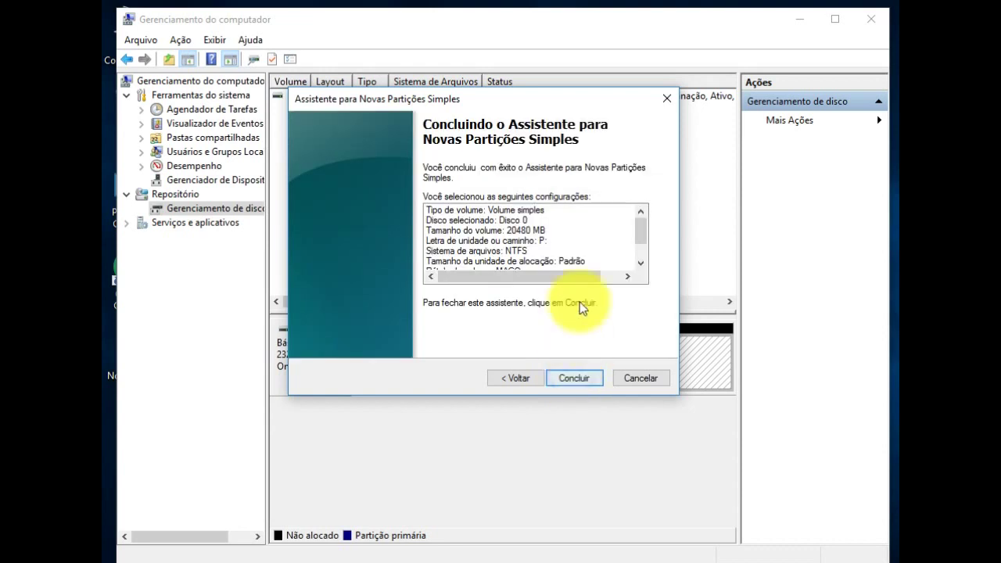
pyautogui.click(573, 378)
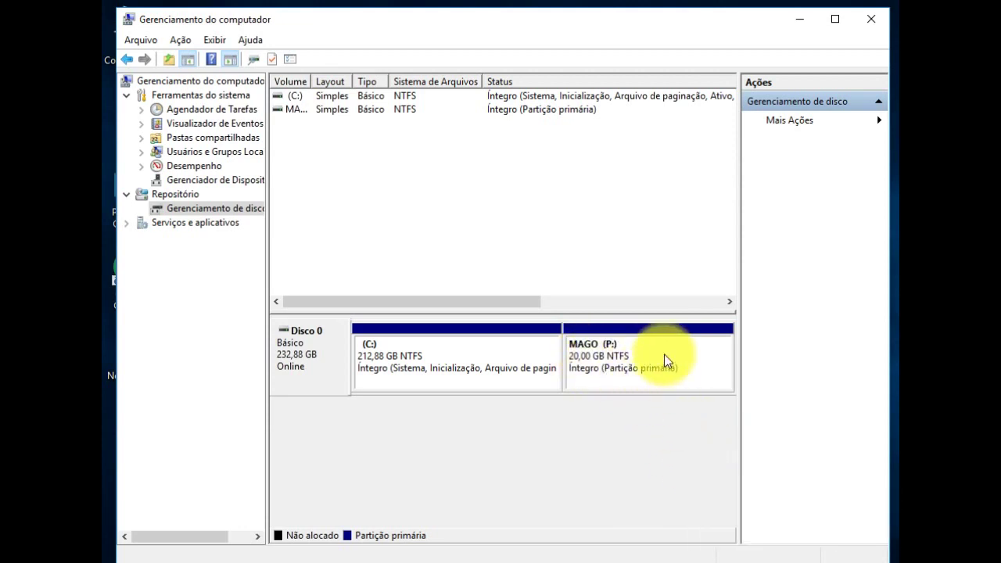
pyautogui.click(871, 15)
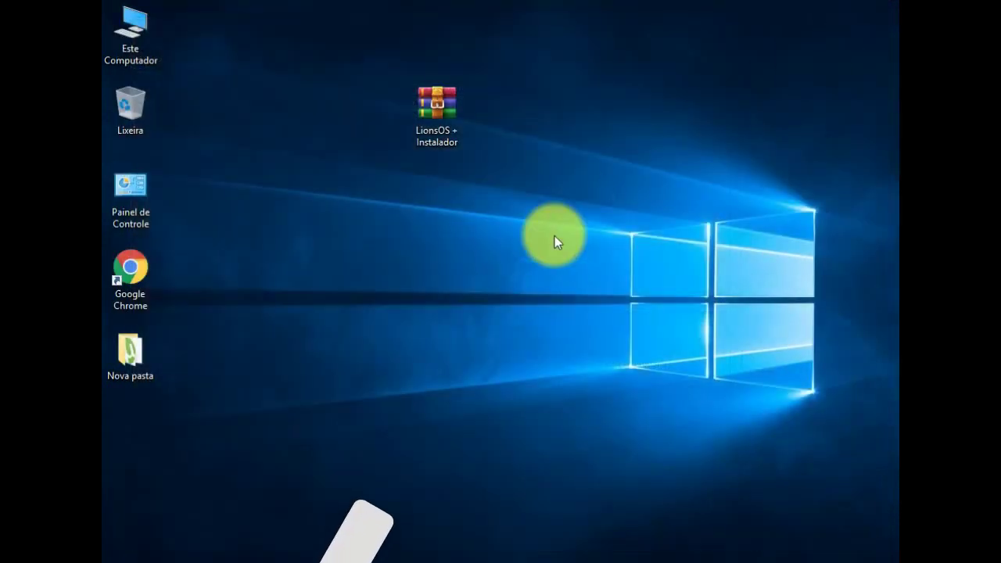
# Extract the "LionsOS + Instalador" archive directly onto the desktop.
pyautogui.rightClick(425, 124)
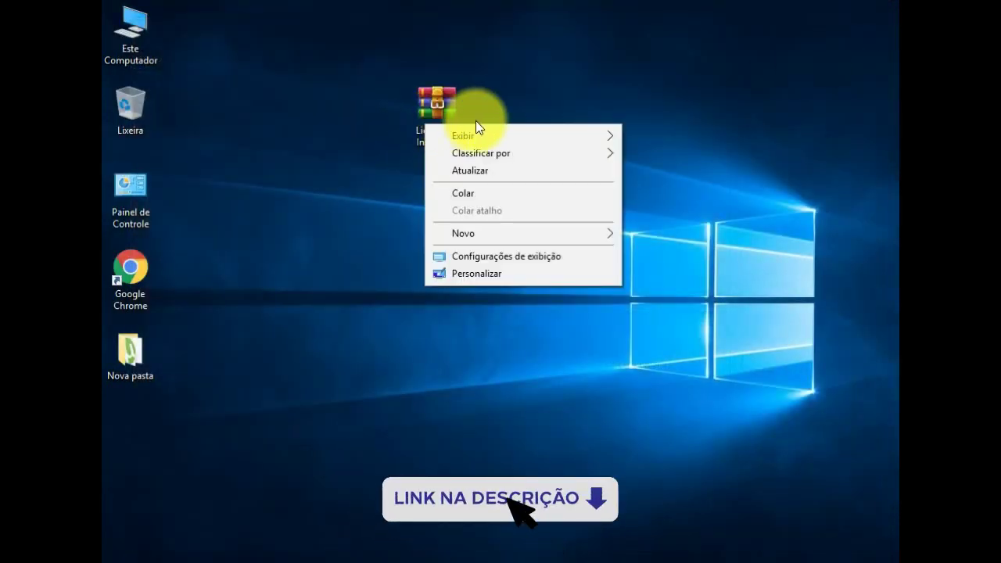
pyautogui.rightClick(443, 103)
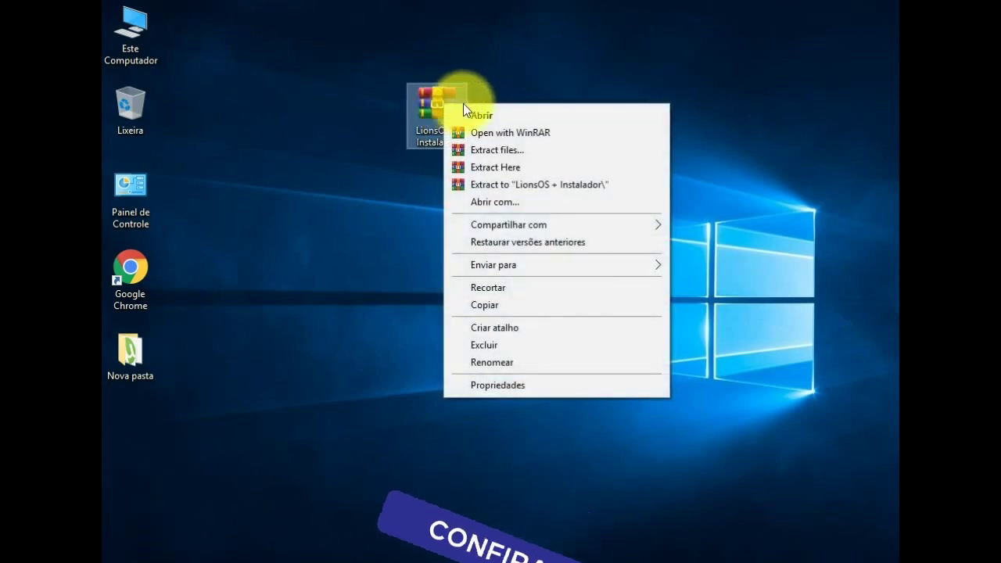
pyautogui.click(491, 167)
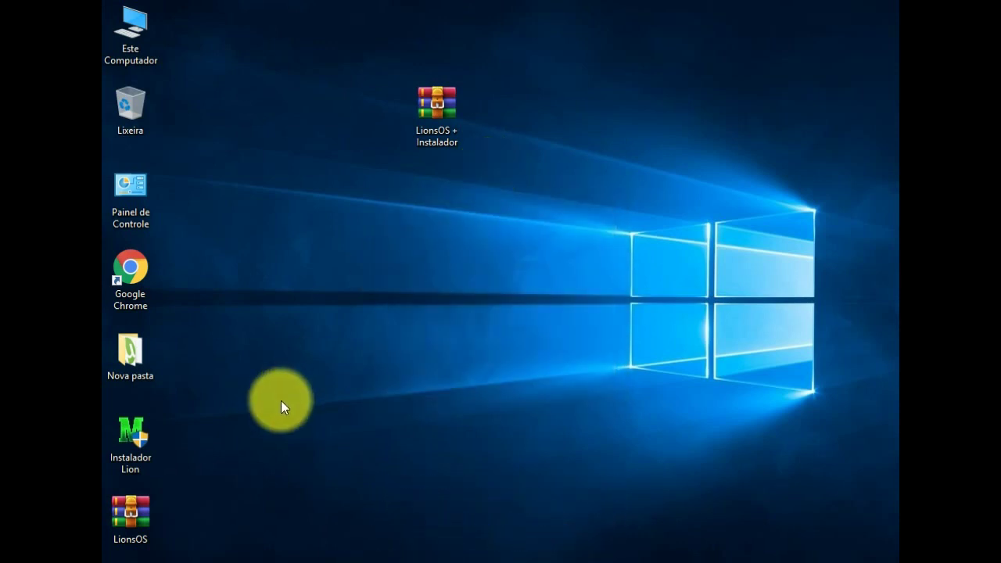
# Run the extracted Instalador Lion program as administrator.
pyautogui.click(137, 512)
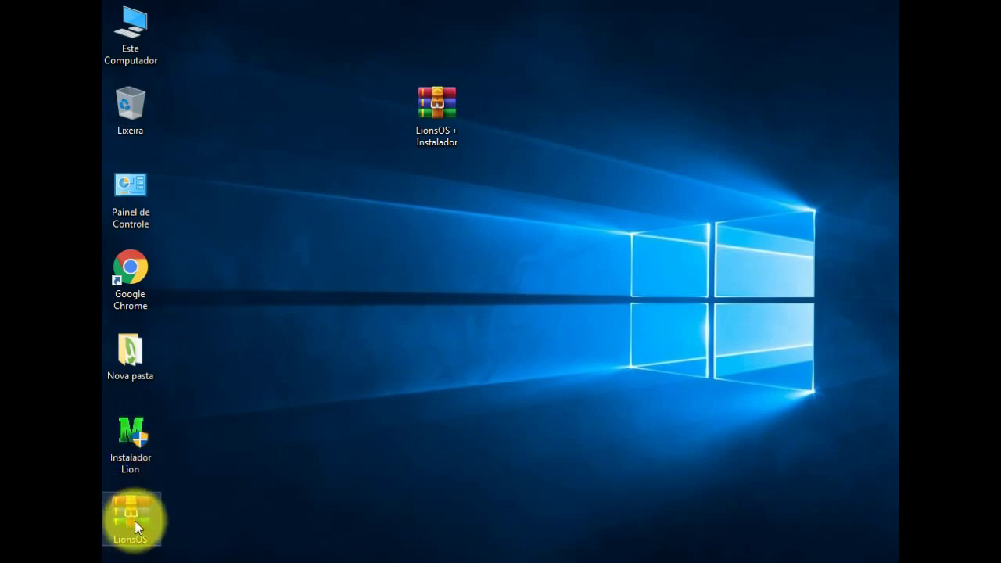
pyautogui.rightClick(140, 450)
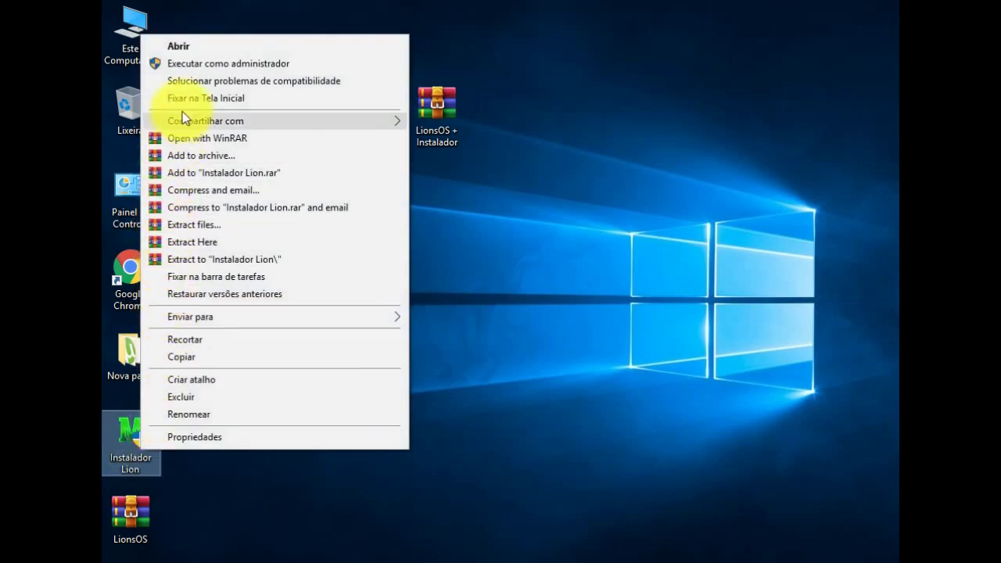
pyautogui.click(225, 65)
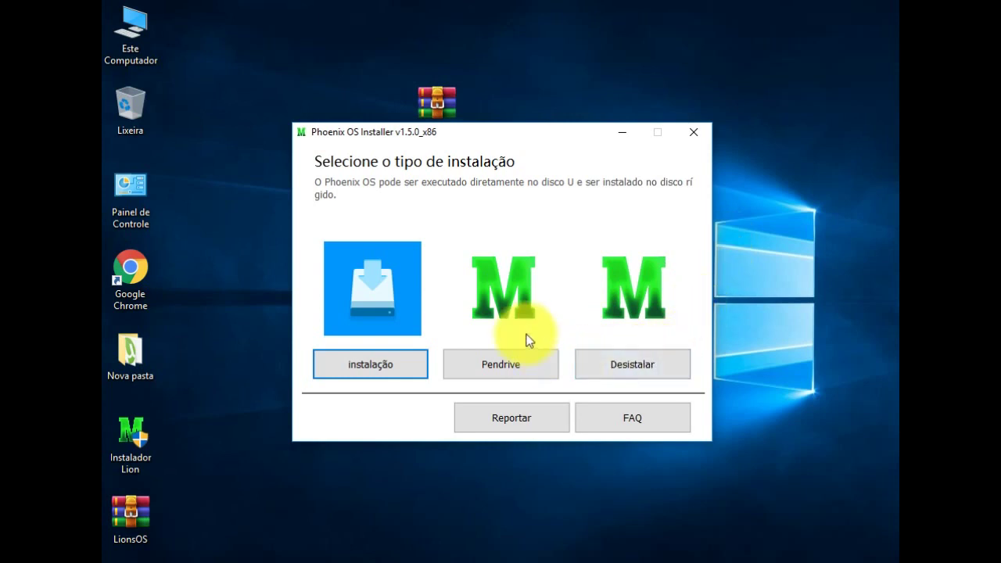
# Install Phoenix OS to hard disk P: with an 8GB data size and close the completion dialog without rebooting.
pyautogui.click(367, 364)
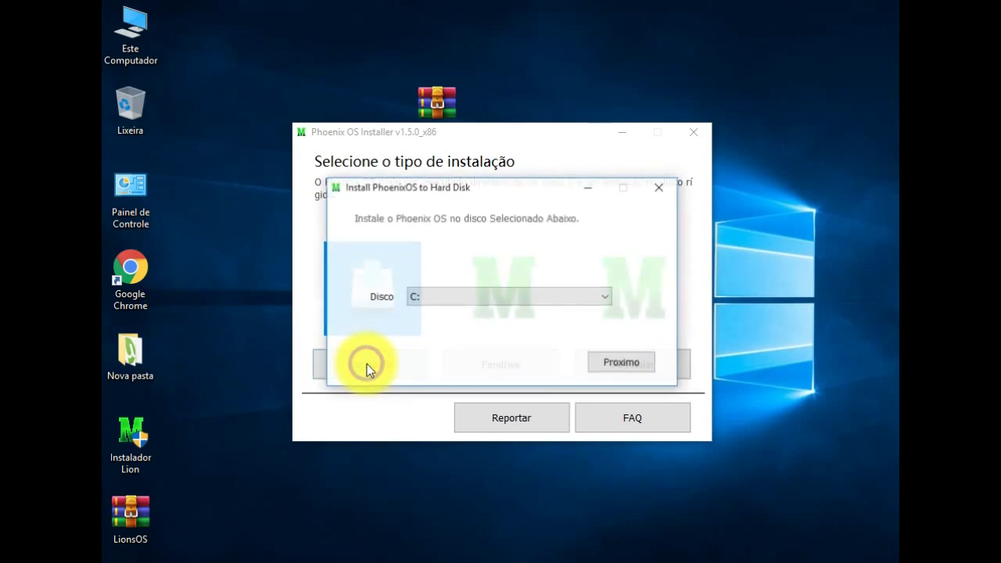
pyautogui.click(605, 296)
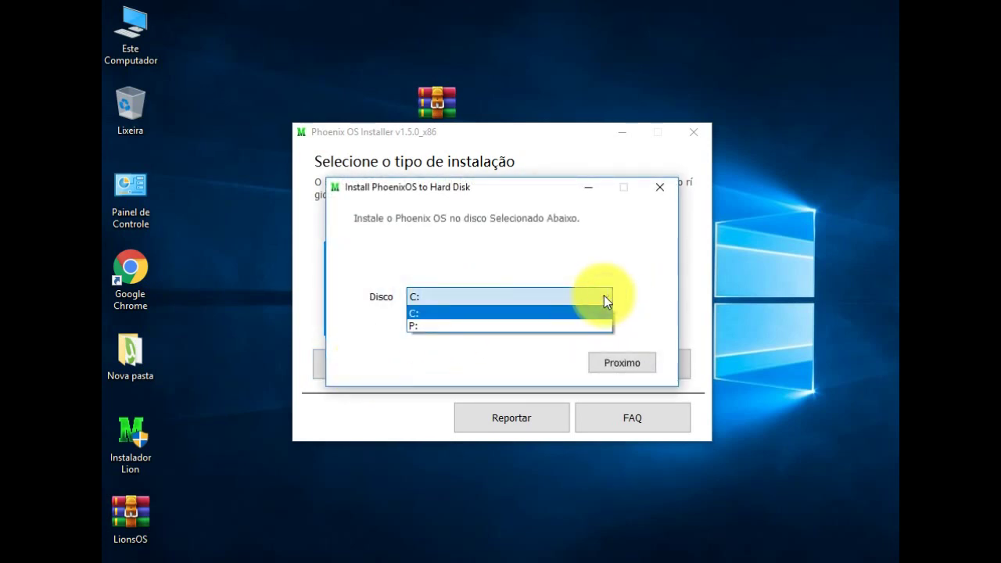
pyautogui.click(410, 328)
pyautogui.click(636, 364)
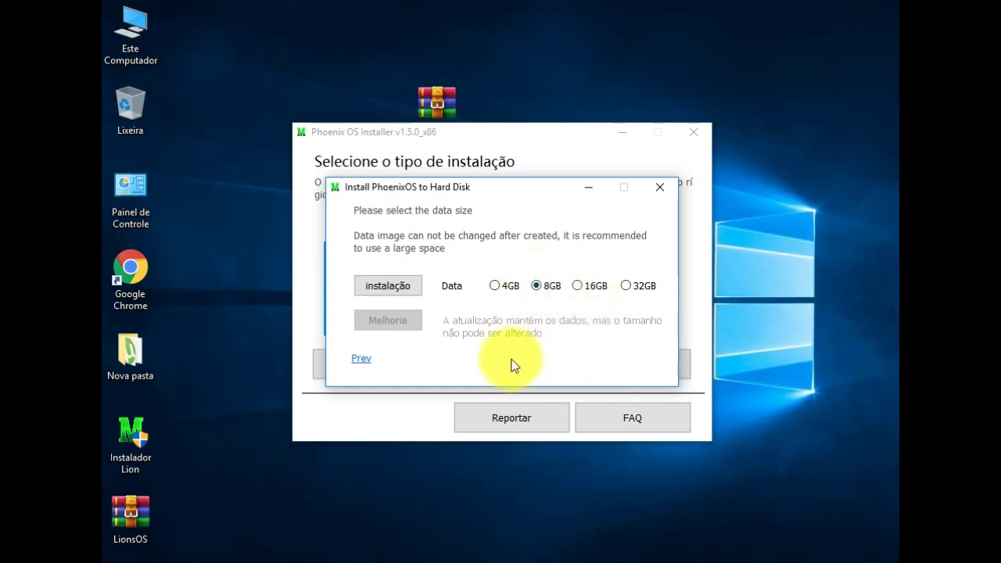
pyautogui.click(386, 288)
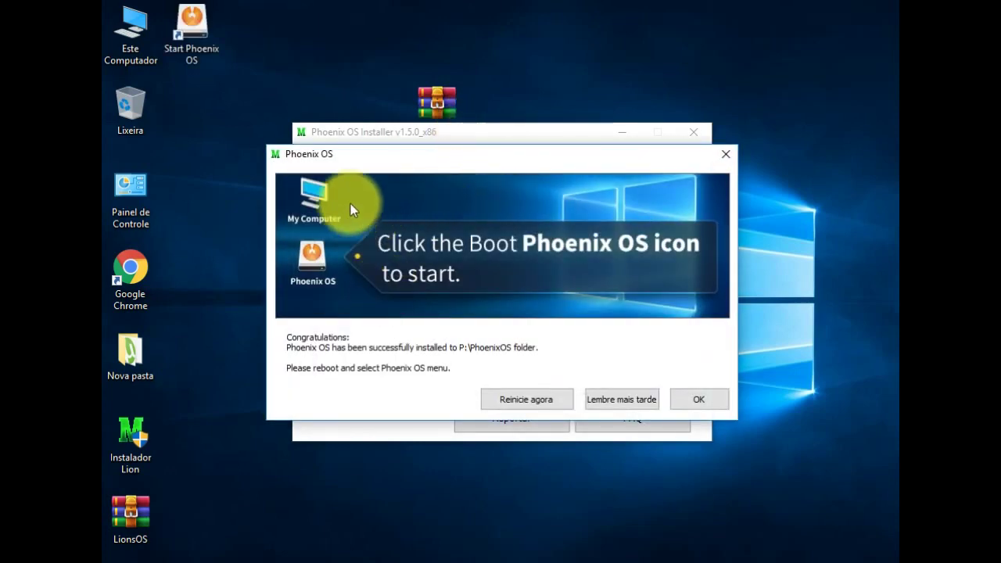
pyautogui.click(704, 399)
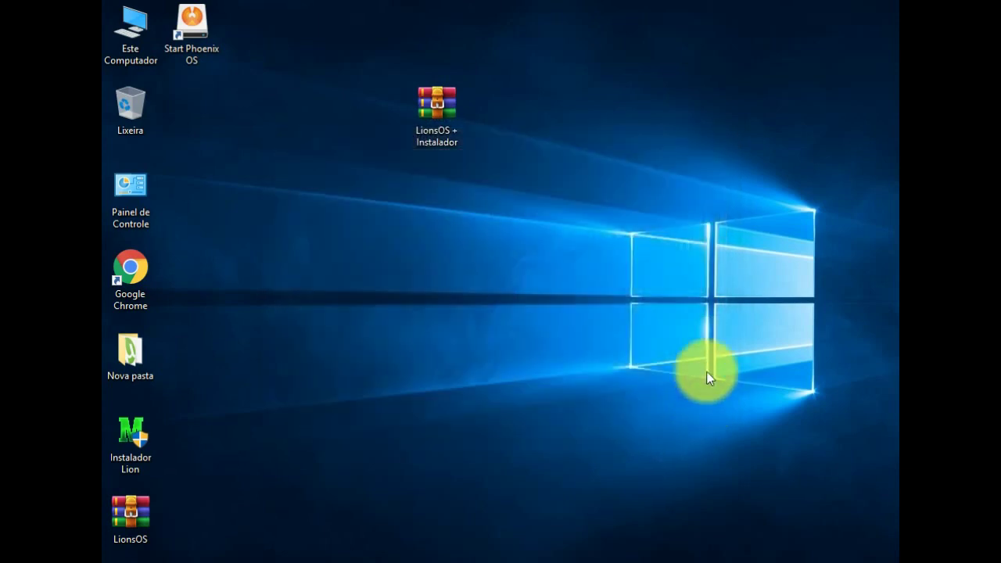
# Extract the LionsOS archive directly onto the desktop.
pyautogui.rightClick(138, 521)
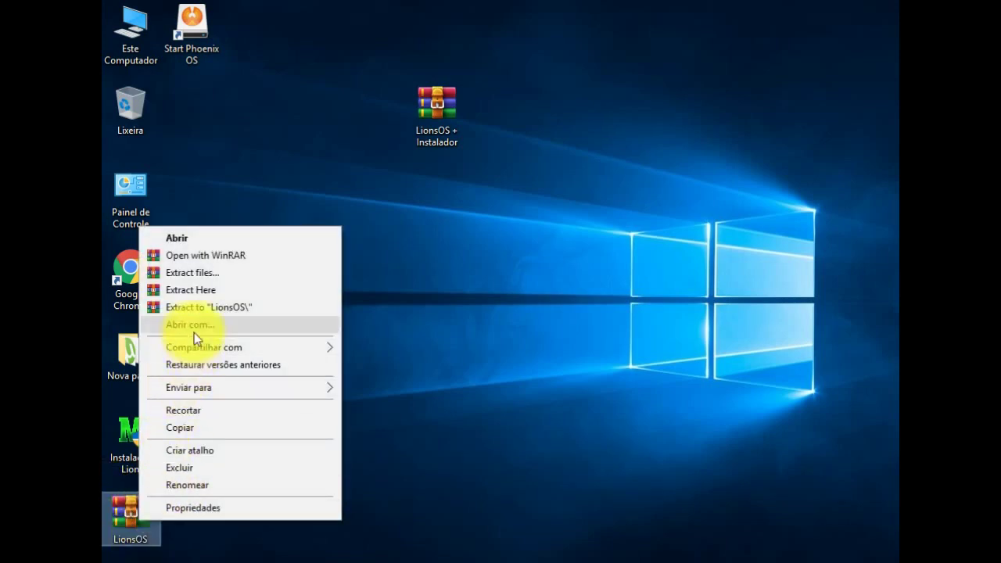
pyautogui.click(205, 291)
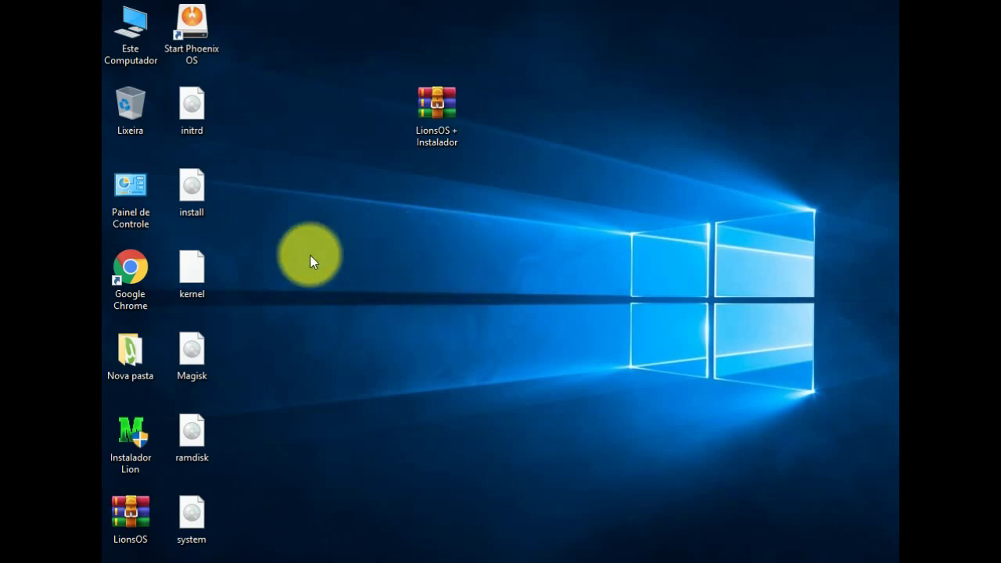
# Cut the six extracted system files initrd, install, kernel, Magisk, ramdisk and system from the desktop.
pyautogui.click(197, 117)
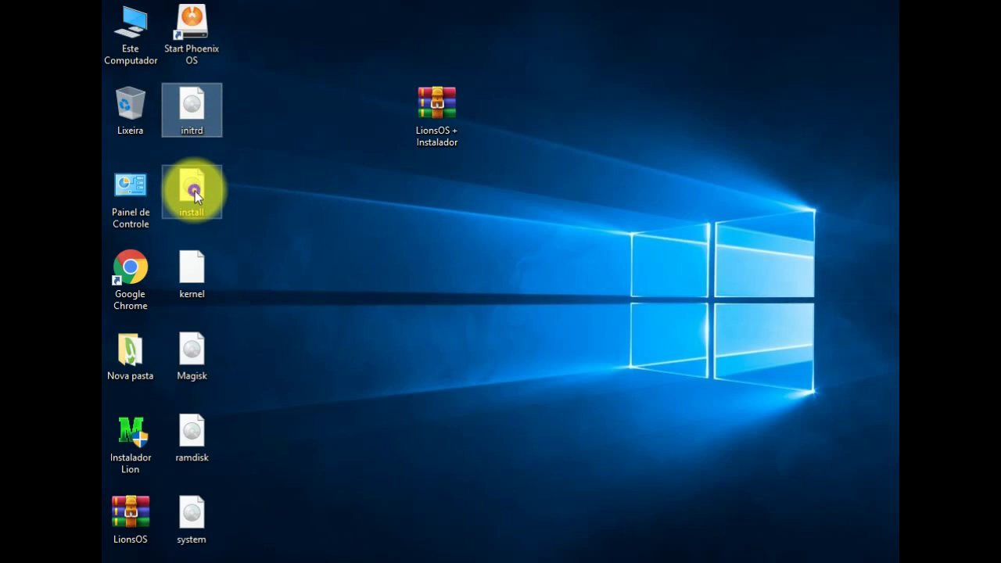
pyautogui.keyDown('ctrl'); pyautogui.click(192, 274); pyautogui.keyUp('ctrl')
pyautogui.keyDown('ctrl'); pyautogui.click(186, 371); pyautogui.keyUp('ctrl')
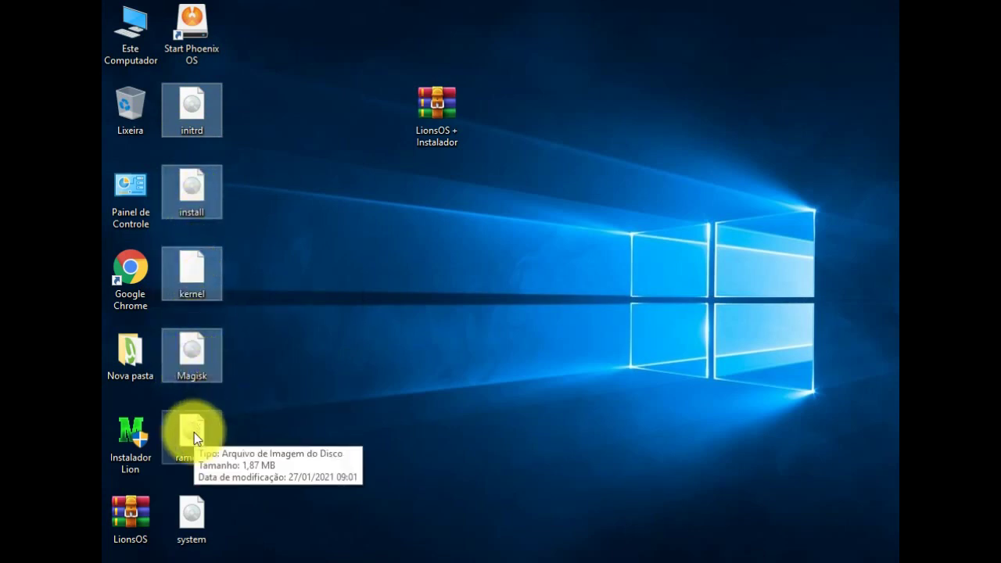
pyautogui.keyDown('ctrl'); pyautogui.click(196, 445); pyautogui.keyUp('ctrl')
pyautogui.keyDown('ctrl'); pyautogui.click(196, 523); pyautogui.keyUp('ctrl')
pyautogui.rightClick(196, 123)
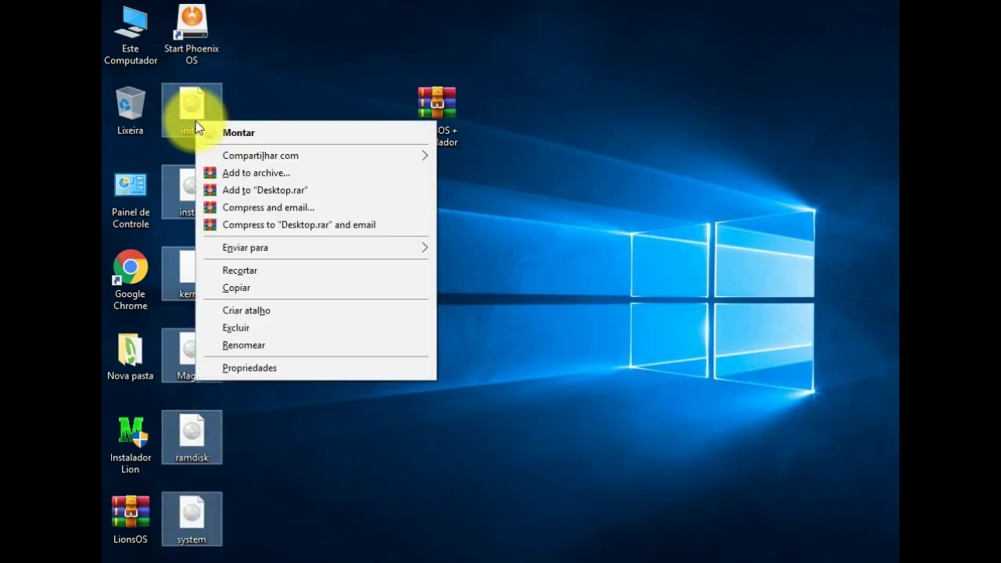
pyautogui.click(248, 271)
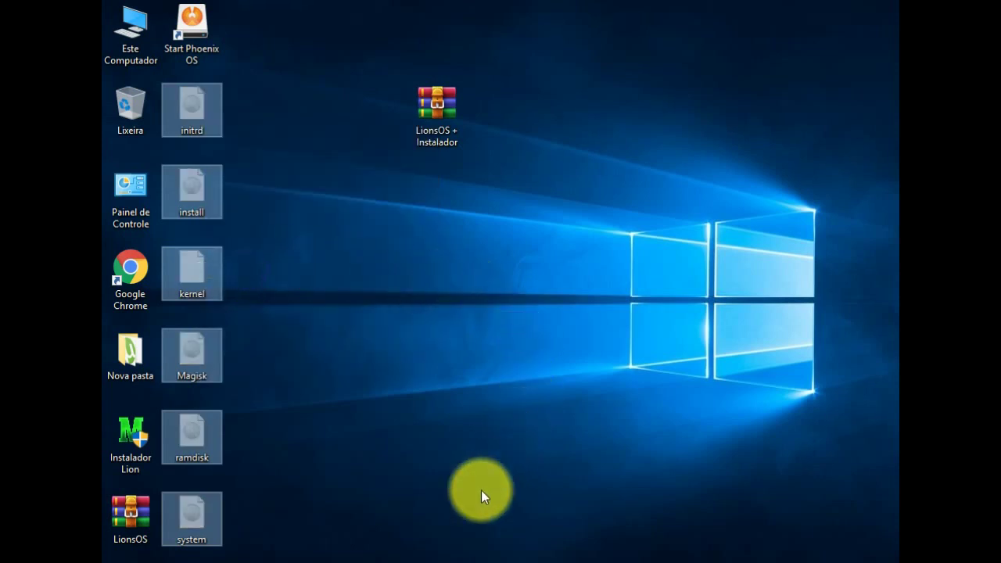
# Open the PhoenixOS folder on drive MAGO (P:) in File Explorer.
pyautogui.click(439, 558)
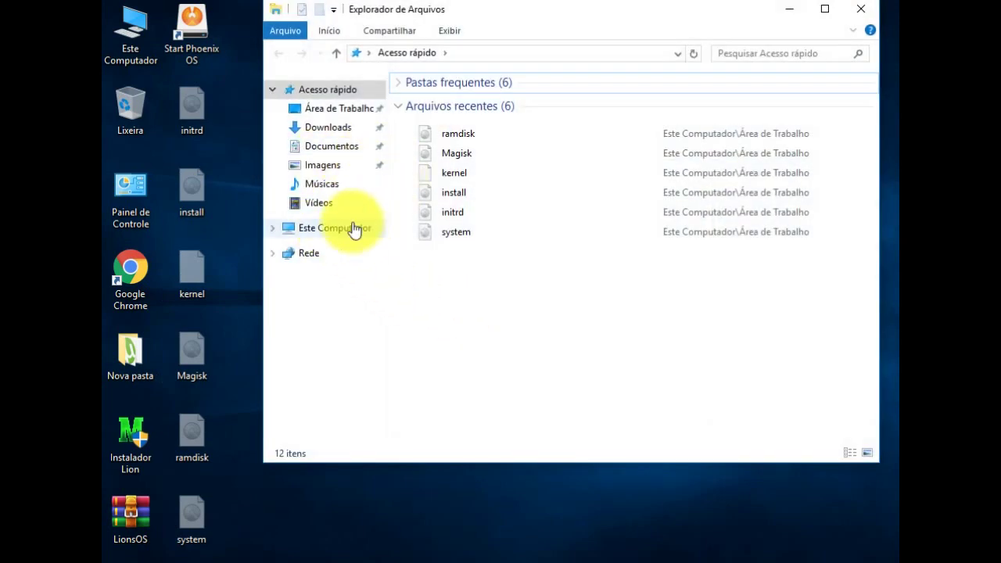
pyautogui.click(350, 231)
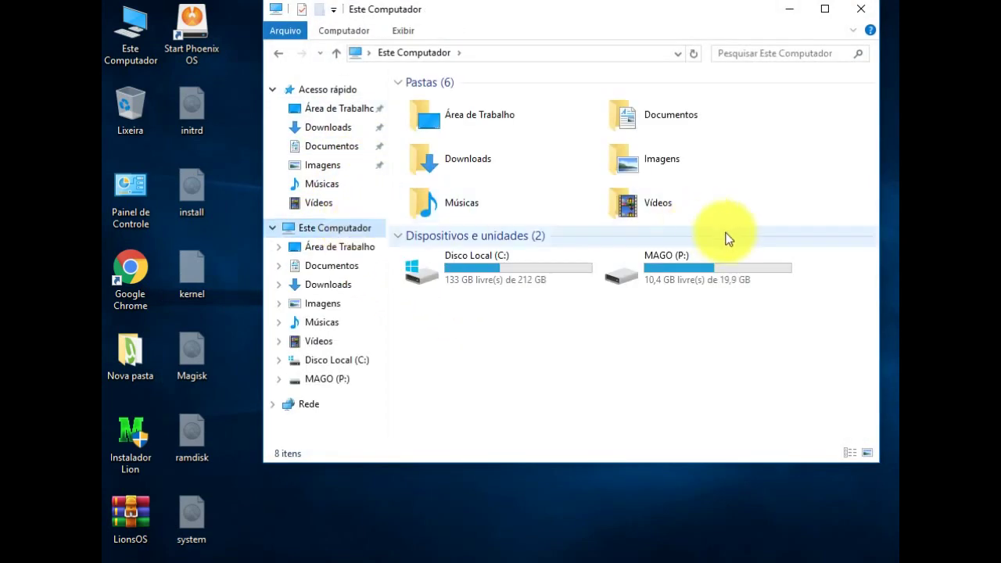
pyautogui.doubleClick(699, 283)
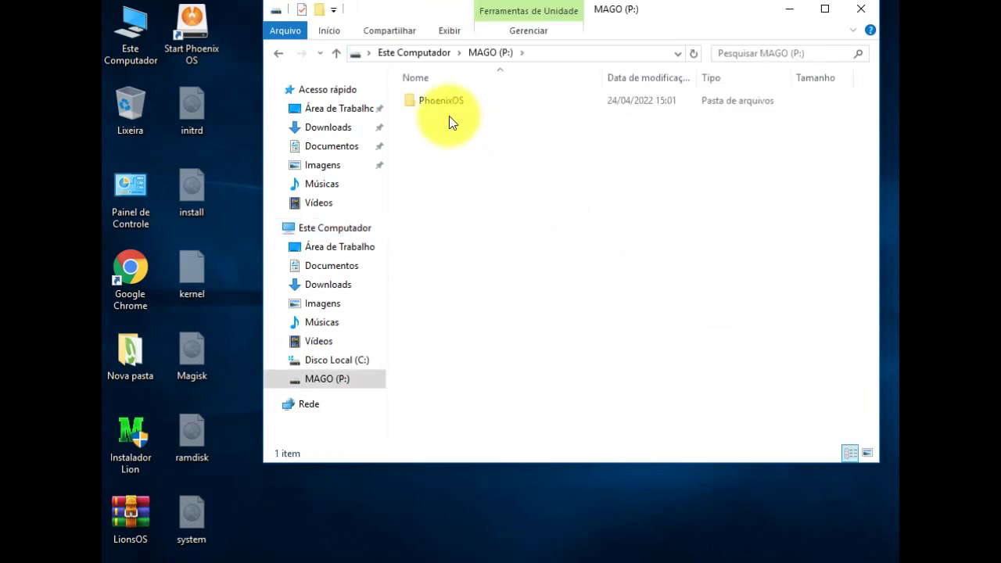
pyautogui.doubleClick(458, 108)
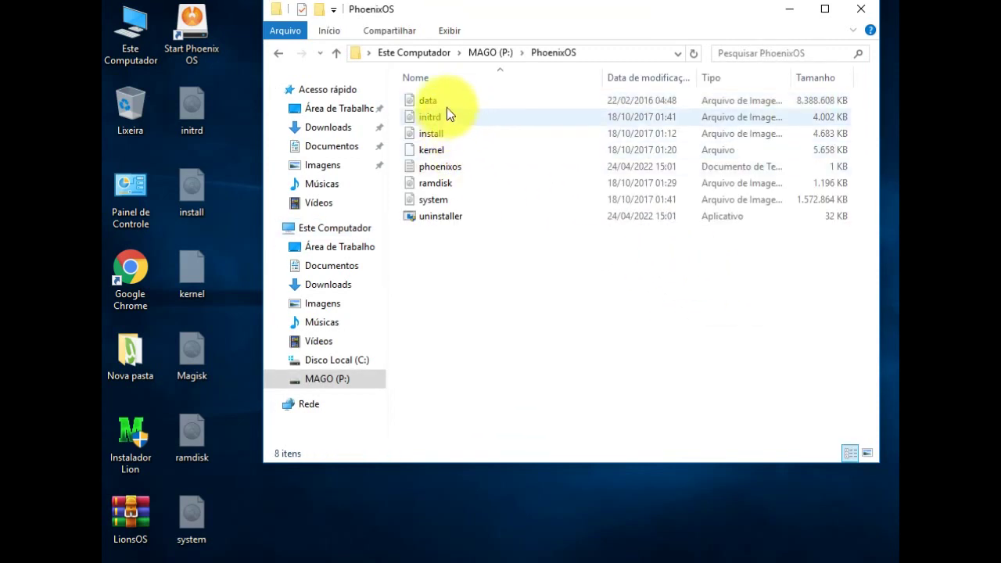
# Paste the cut system files into the PhoenixOS folder, replacing the files with the same names, and close the folder window.
pyautogui.rightClick(483, 271)
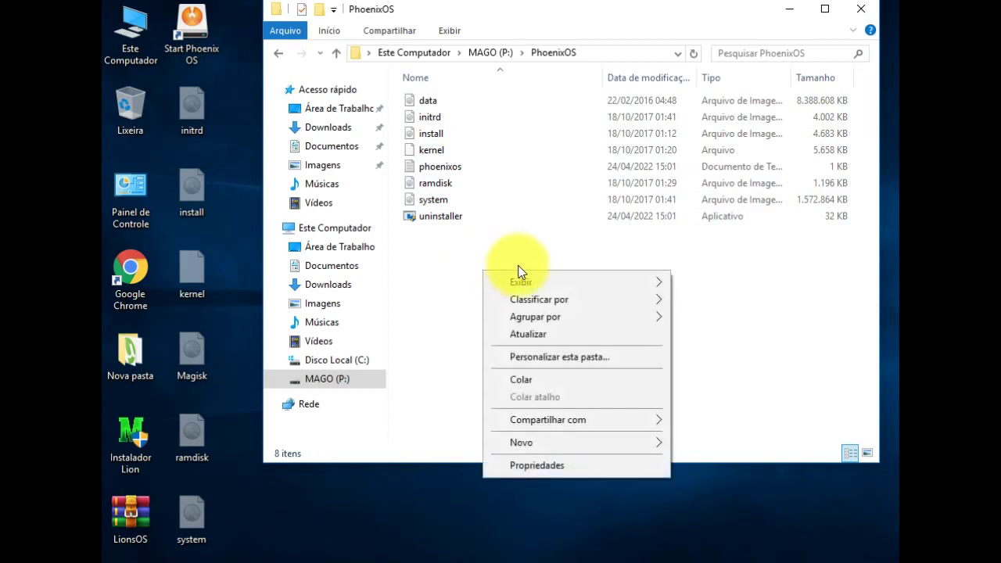
pyautogui.click(536, 379)
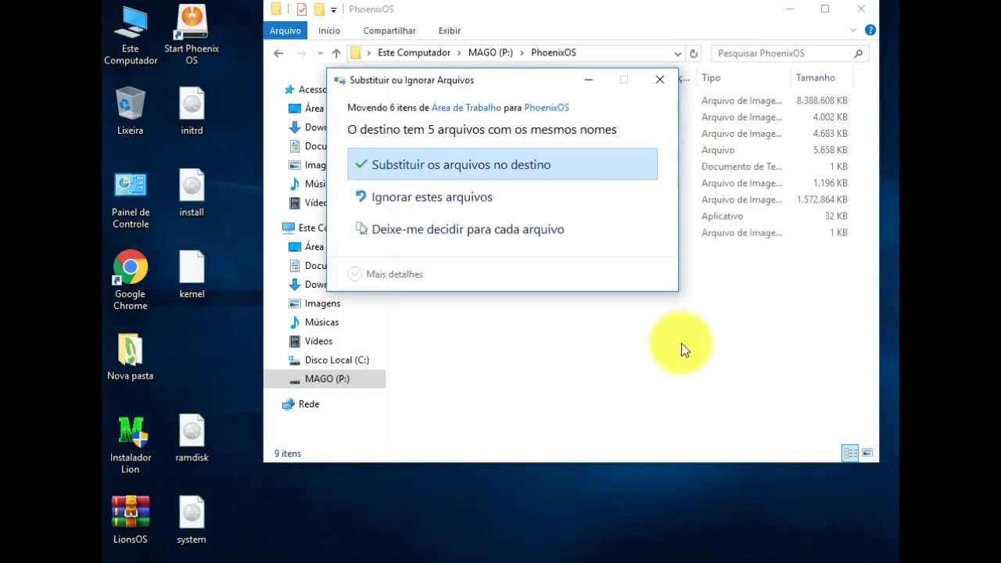
pyautogui.click(517, 171)
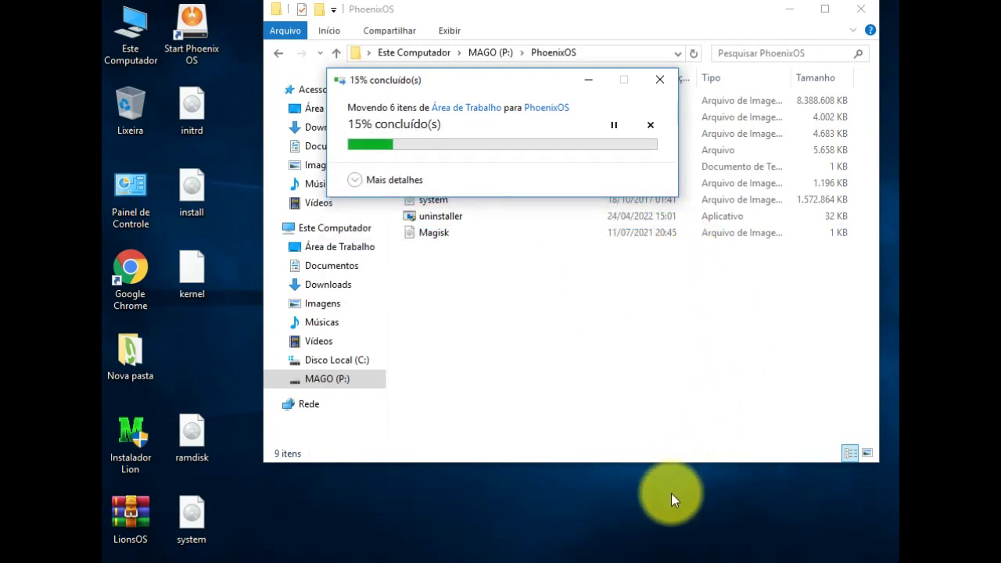
pyautogui.moveTo(512, 85); pyautogui.dragTo(588, 283)
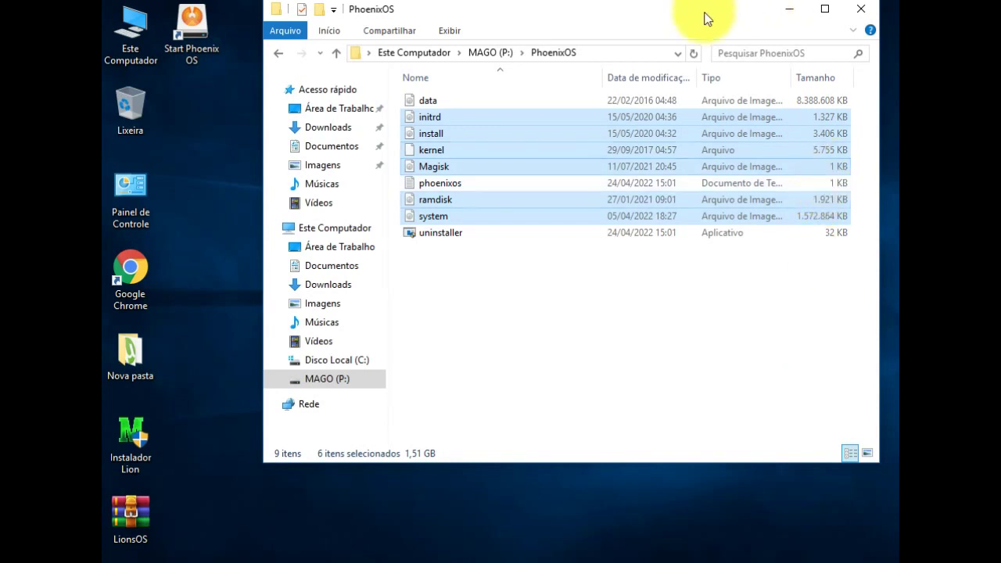
pyautogui.click(497, 272)
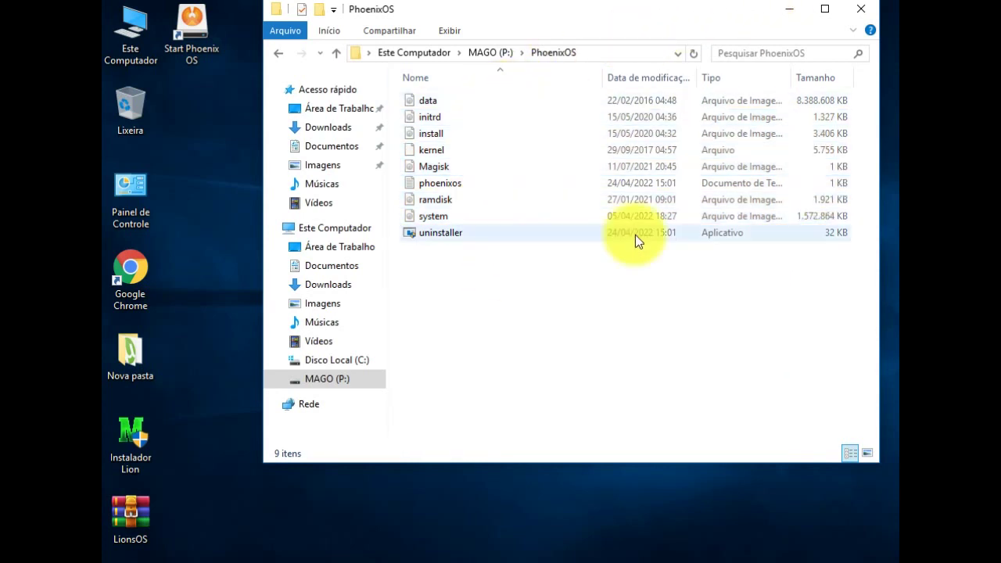
pyautogui.click(864, 16)
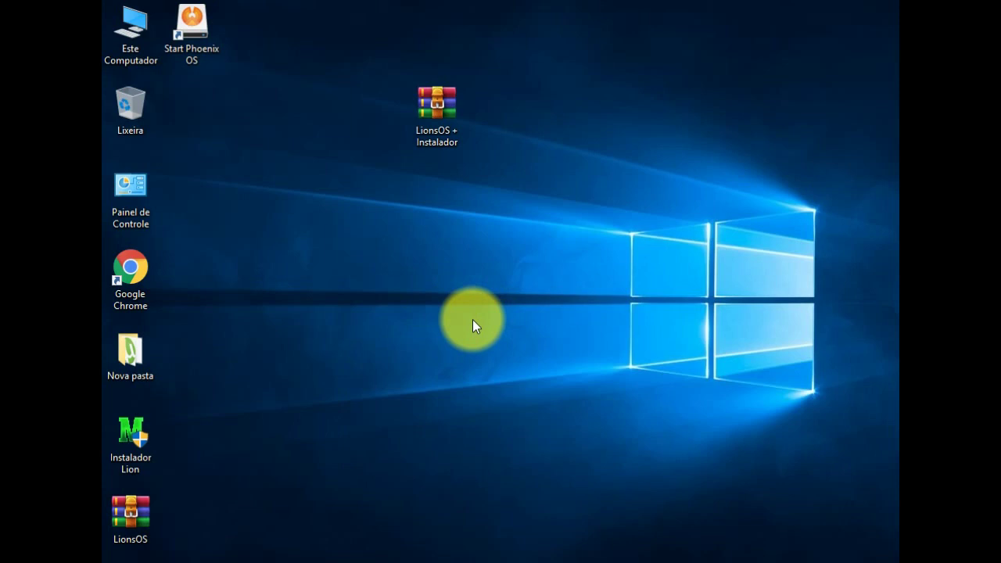
# Restart the computer from Windows.
pyautogui.click(118, 560)
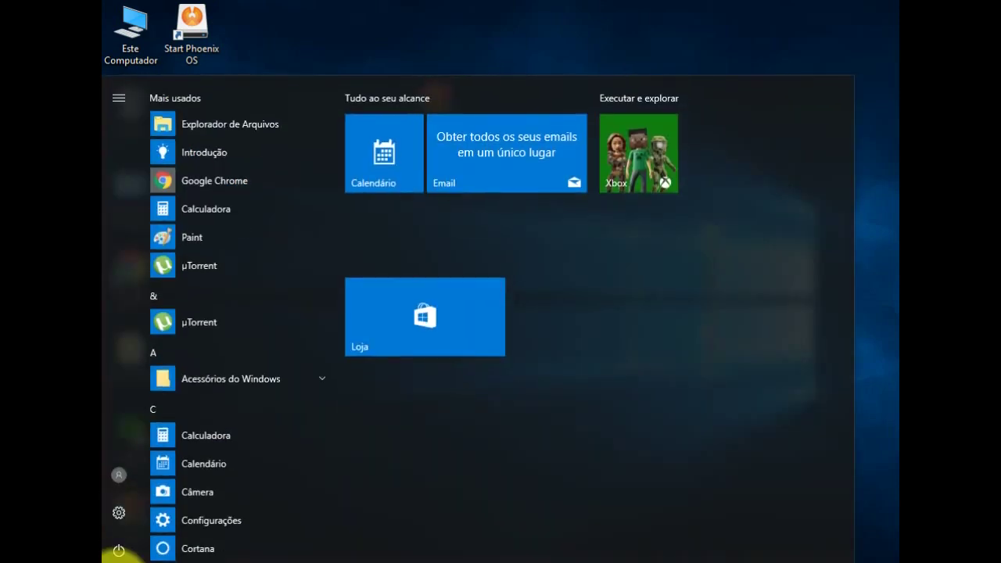
pyautogui.click(119, 554)
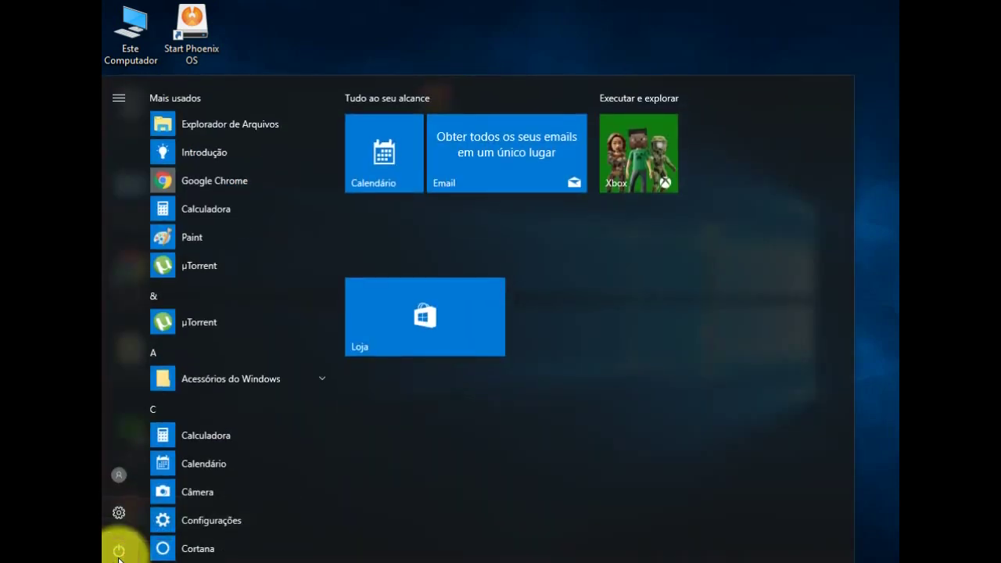
pyautogui.click(119, 554)
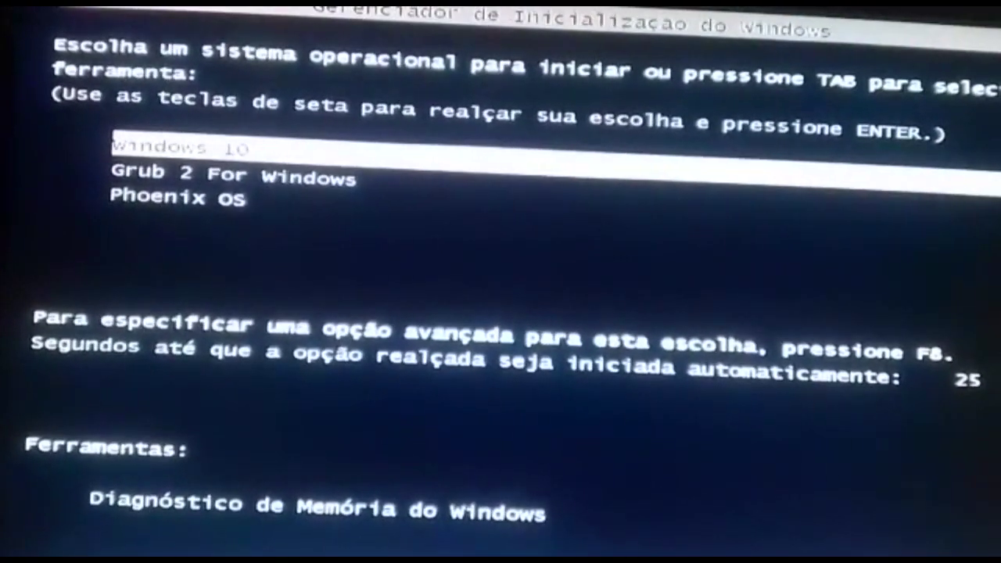
# Boot the Phoenix OS entry in the Windows boot manager.
pyautogui.press('Down')
pyautogui.press('Down')
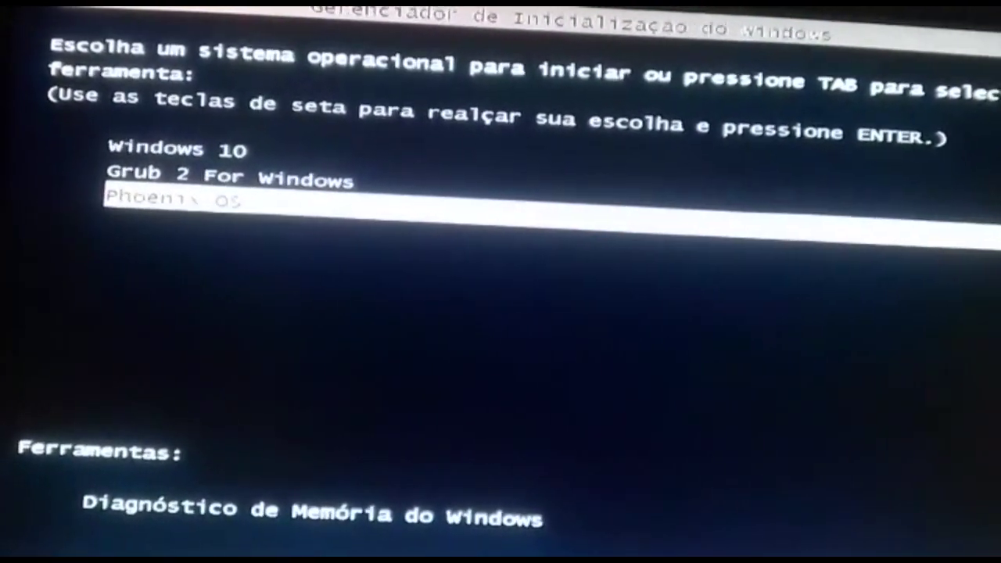
pyautogui.press('Return')
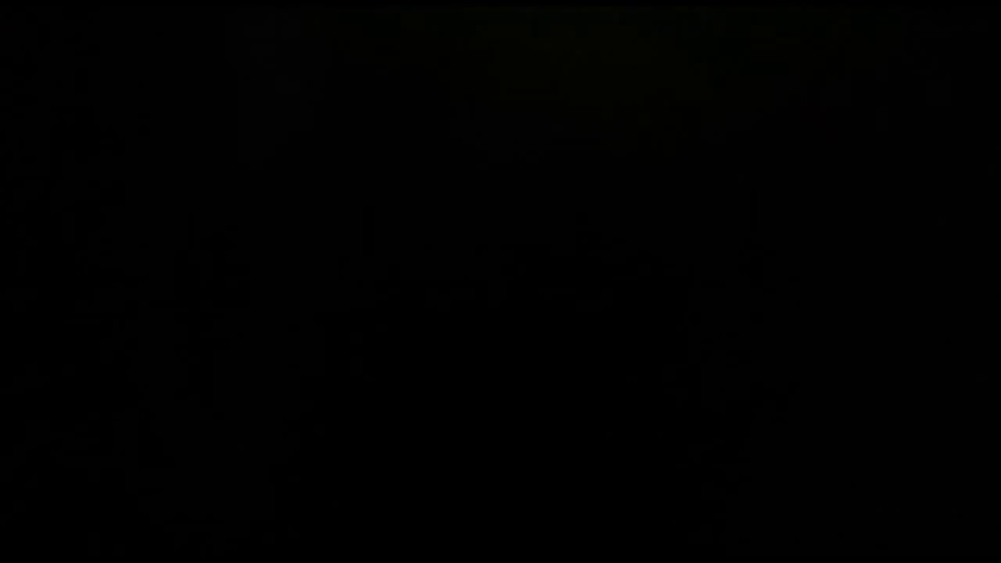